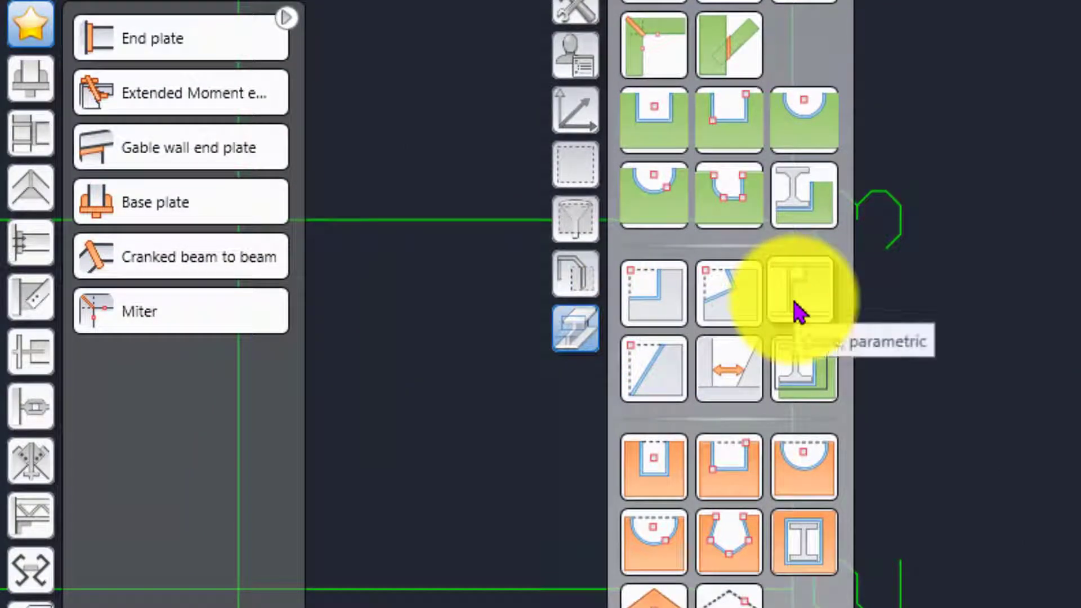
# - Switch the tool palette to the Tools category and close the Favorites palette
pyautogui.click(578, 20)
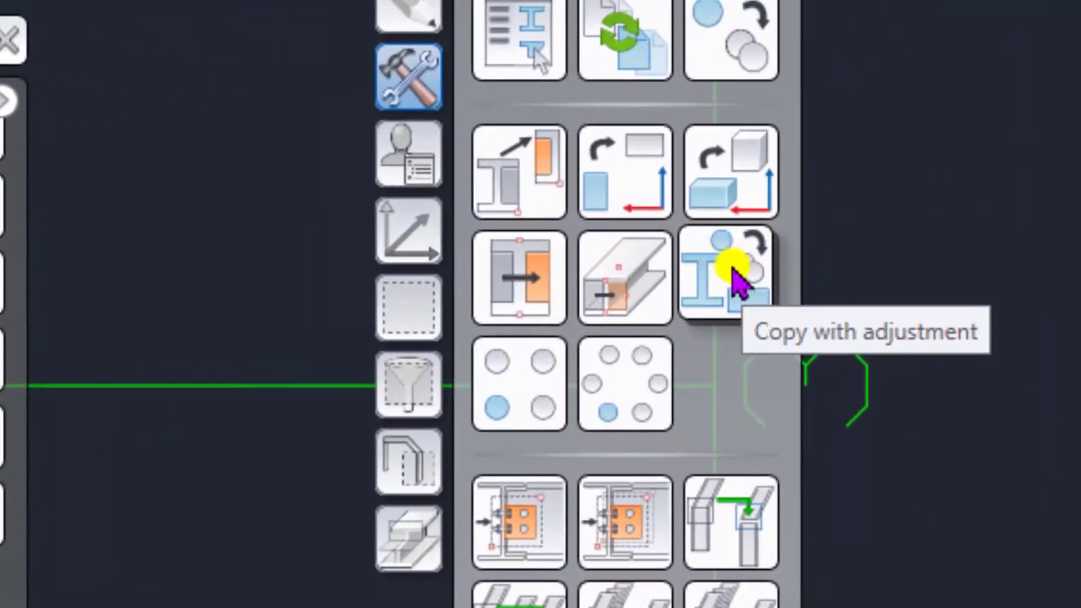
pyautogui.click(727, 283)
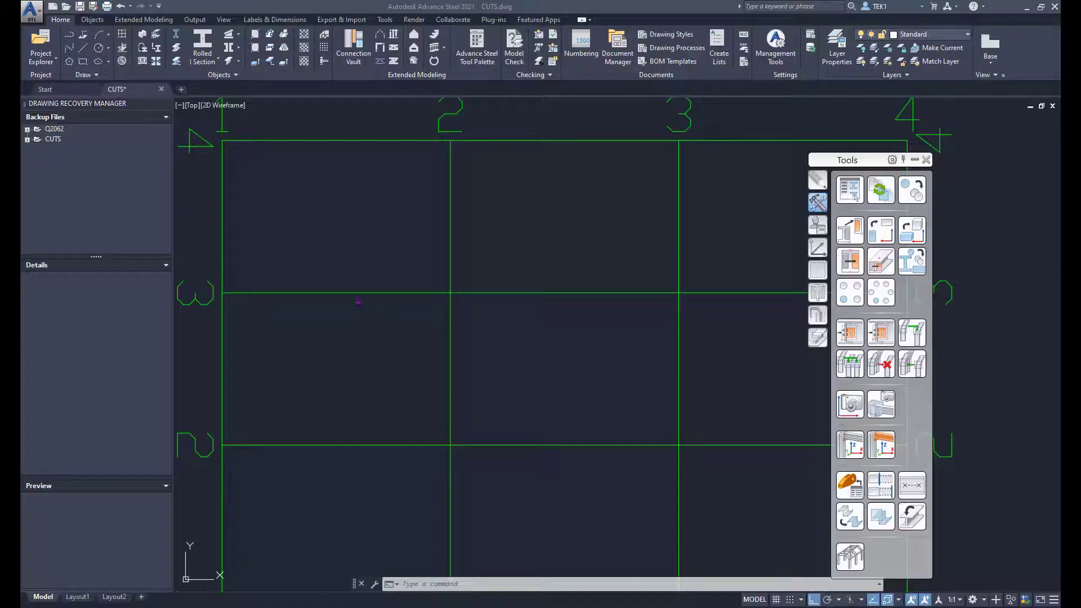
# - Draw two horizontal beams, the first left-to-right and the second right-to-left below it
pyautogui.click(334, 169)
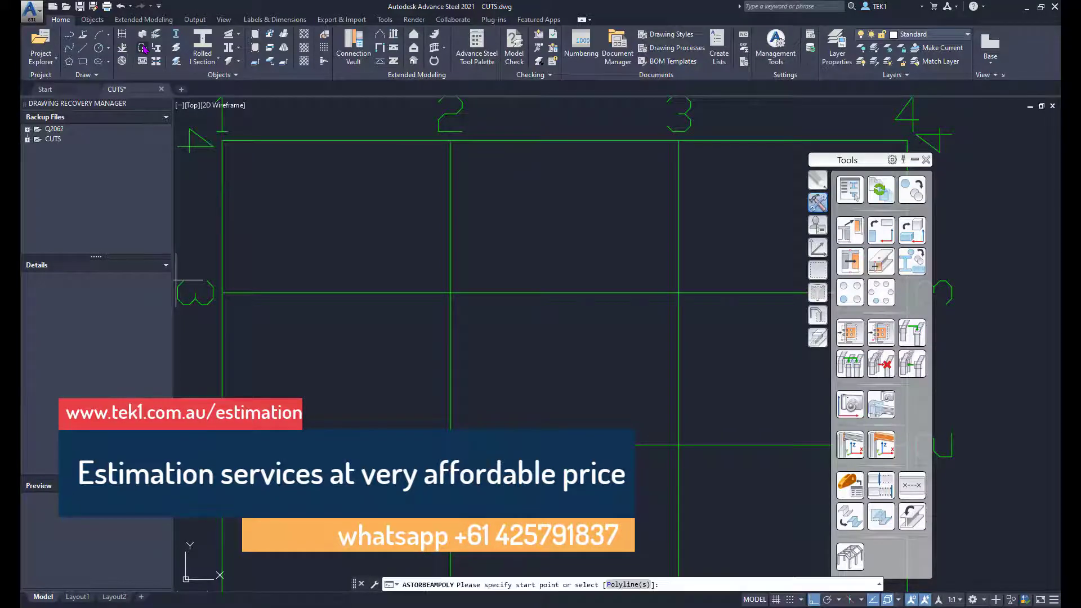
pyautogui.click(289, 220)
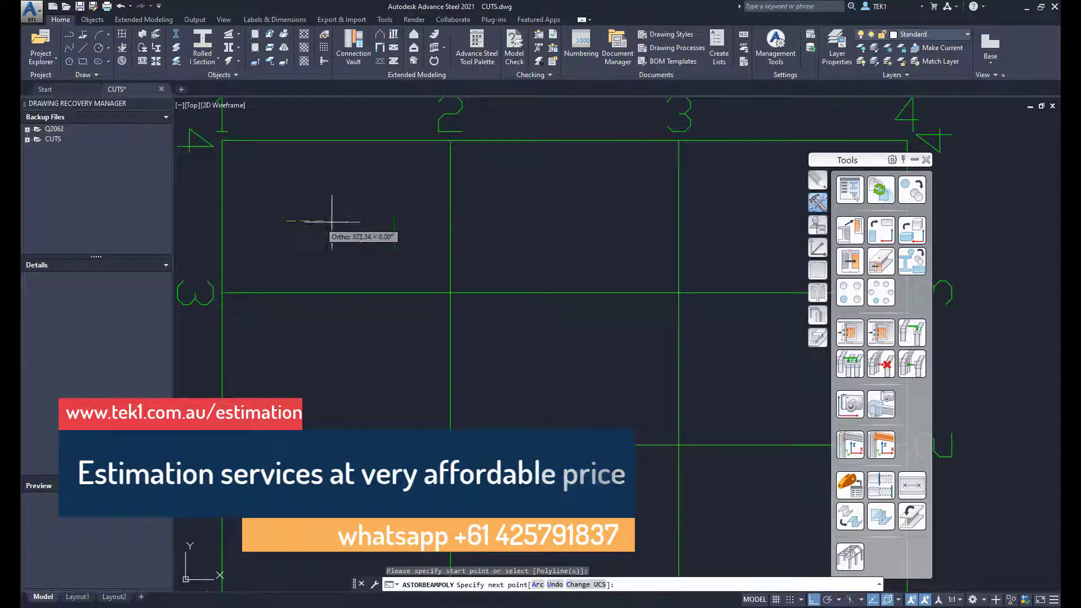
pyautogui.click(388, 220)
pyautogui.press('Return')
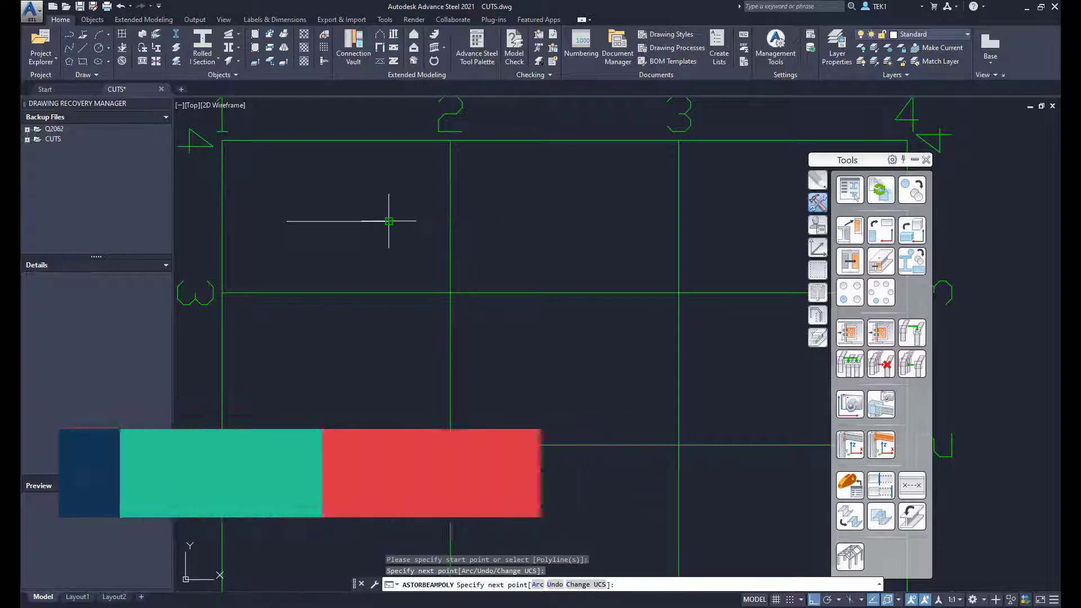
pyautogui.press('Return')
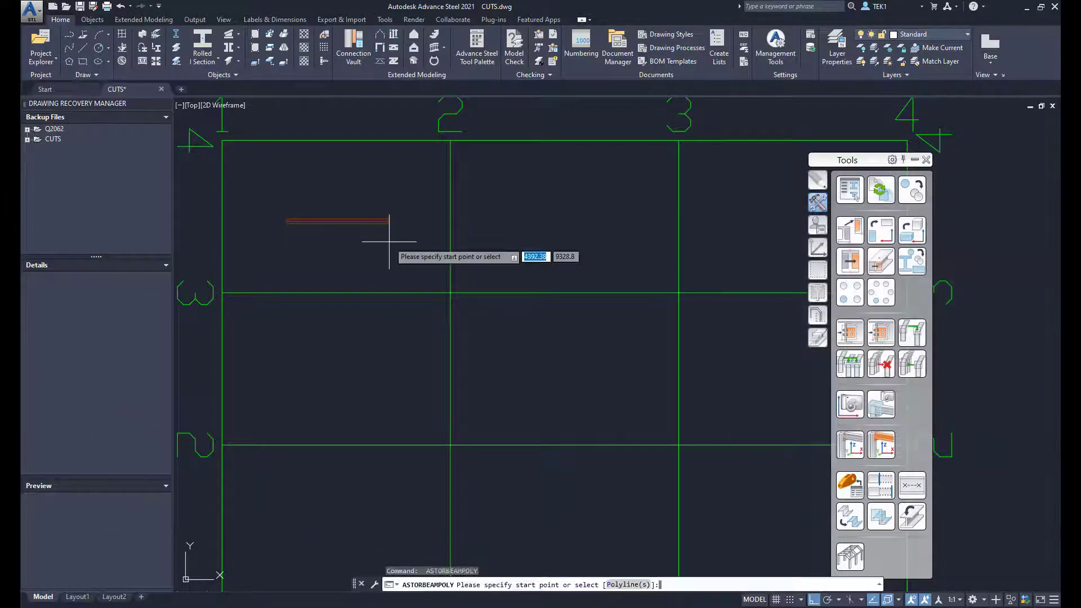
pyautogui.click(389, 243)
pyautogui.click(318, 243)
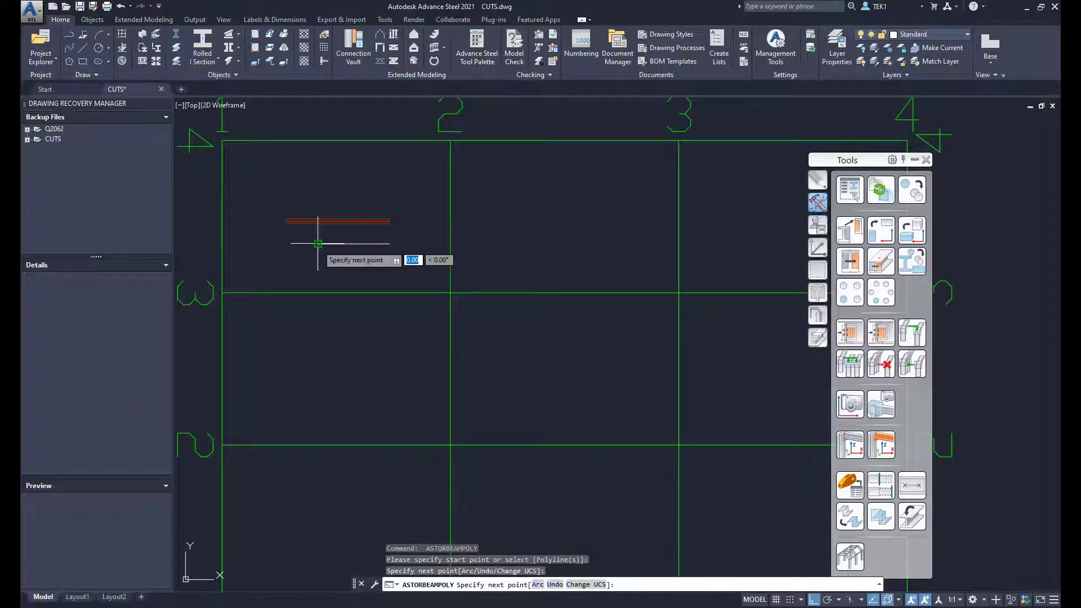
pyautogui.press('Return')
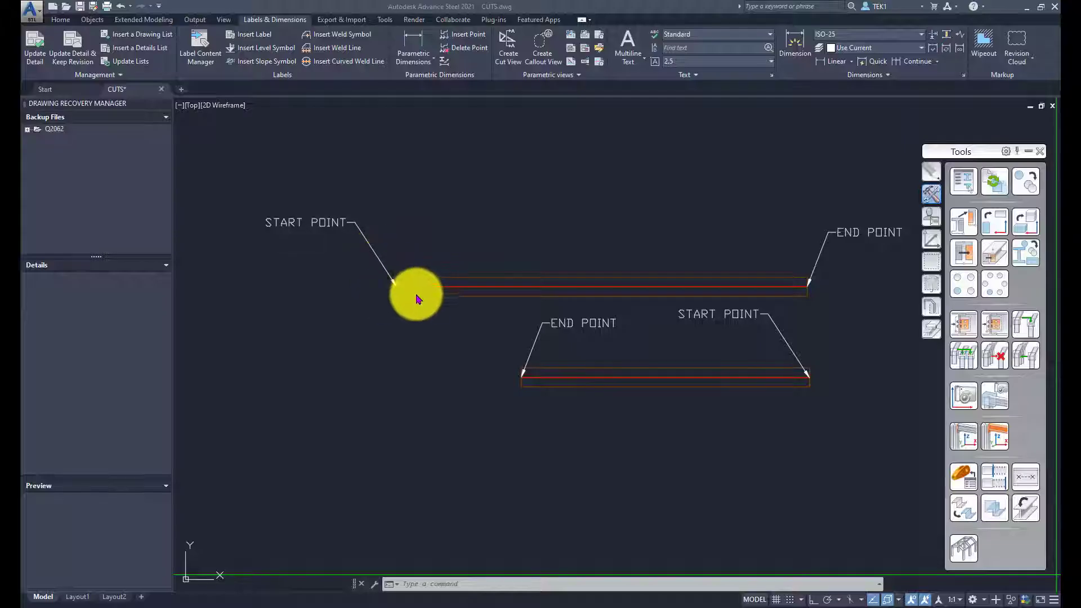
# - Orbit the view to see both beams in a tilted 3D wireframe
pyautogui.moveTo(428, 366)
pyautogui.keyDown('shift'); pyautogui.mouseDown(button='middle')
pyautogui.moveTo(417, 367)
pyautogui.moveTo(473, 309)
pyautogui.moveTo(456, 253)
pyautogui.moveTo(411, 285)
pyautogui.mouseUp(button='middle'); pyautogui.keyUp('shift')
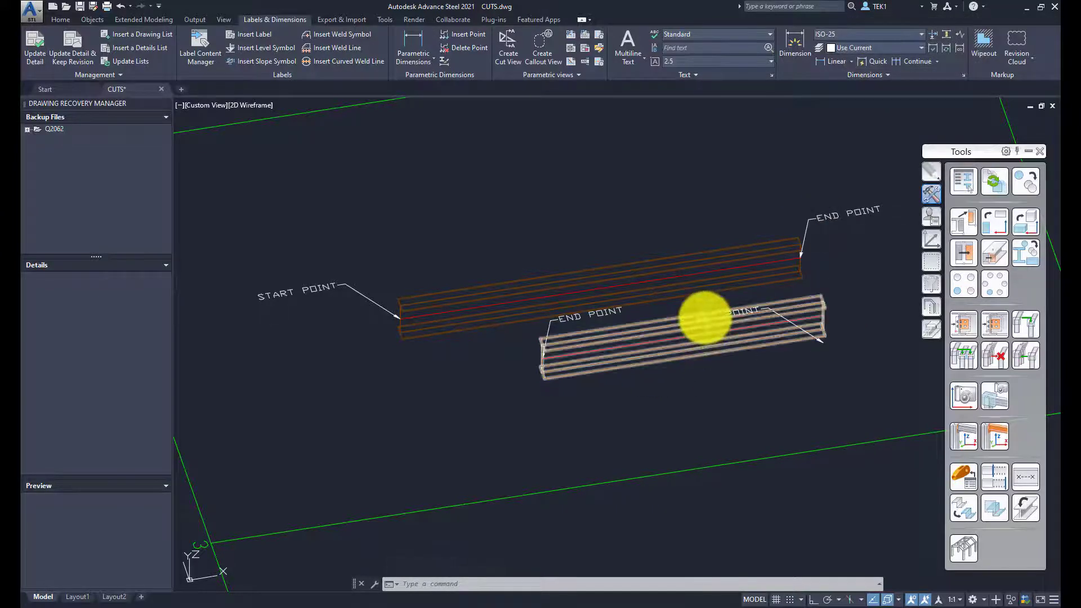
pyautogui.keyDown('shift'); pyautogui.moveTo(704, 316); pyautogui.dragTo(642, 420, button='middle'); pyautogui.keyUp('shift')
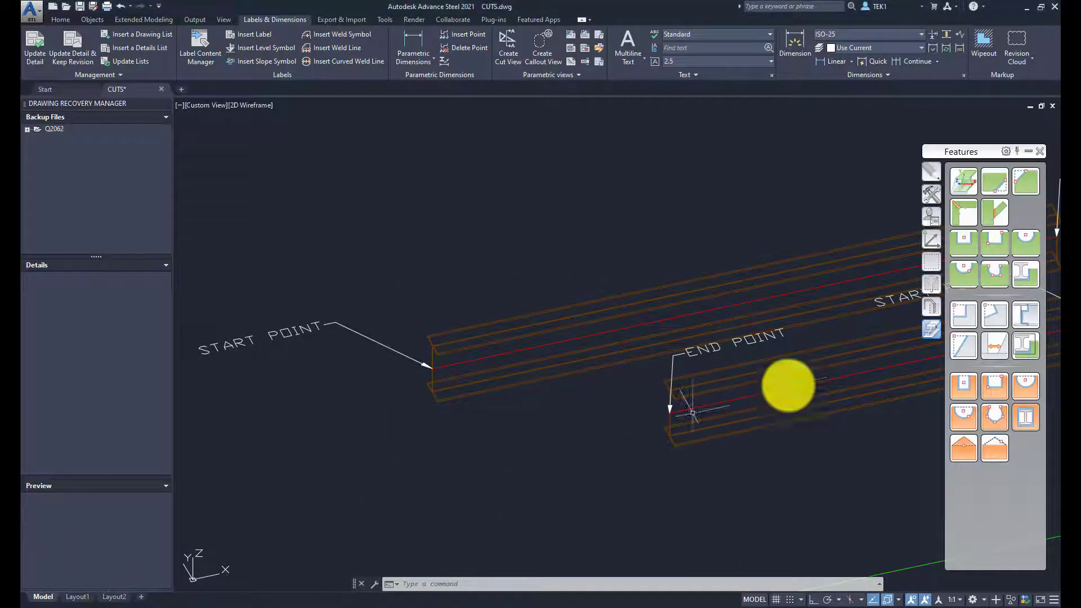
# - Apply a parametric notch, 100 wide, to the upper beam's start end
pyautogui.click(787, 382)
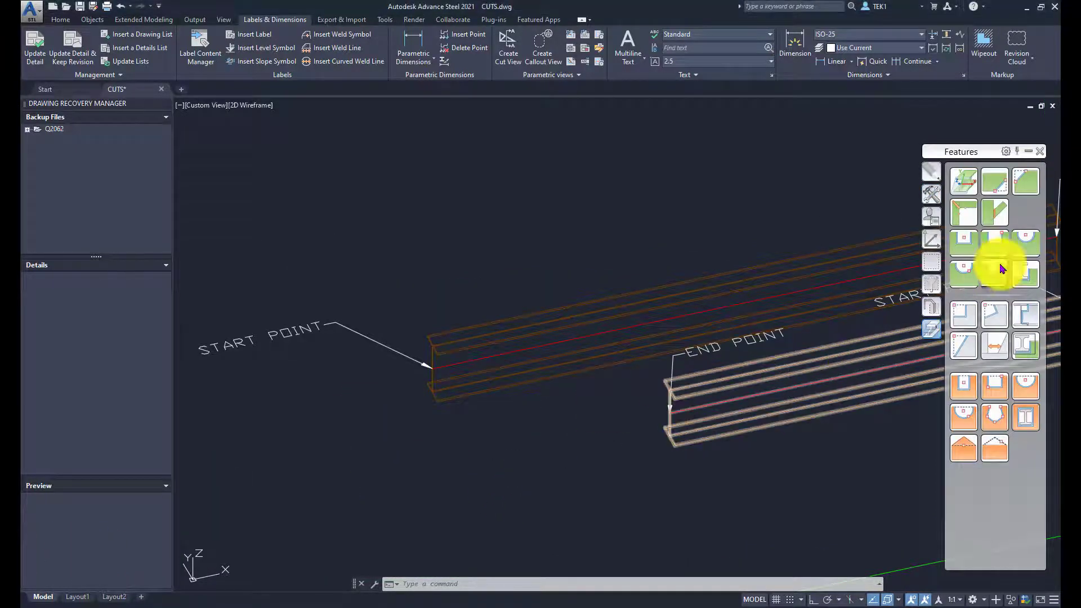
pyautogui.click(965, 314)
pyautogui.click(429, 355)
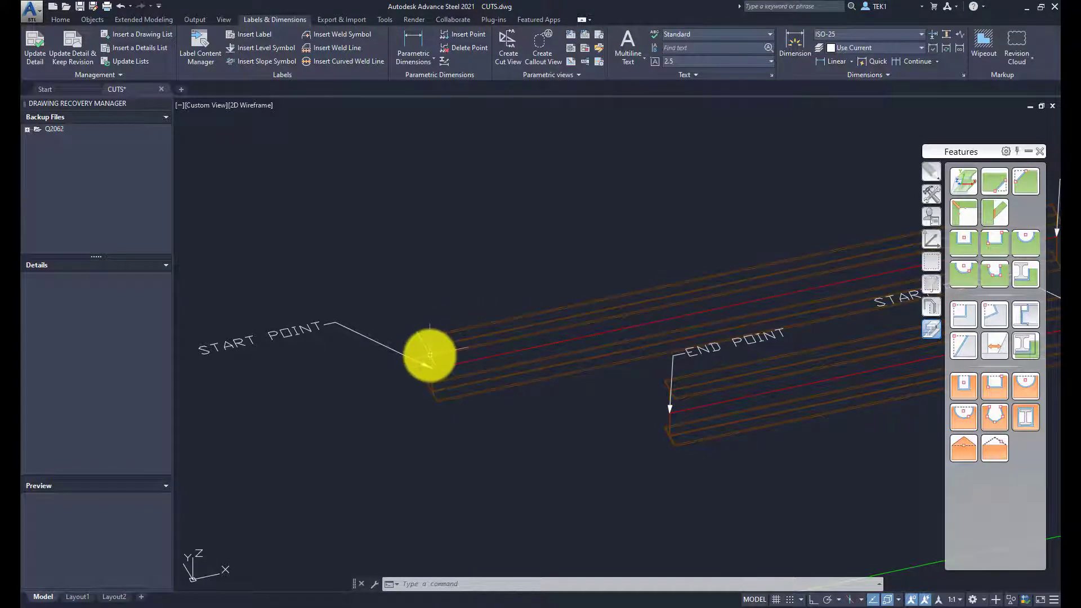
pyautogui.scroll(3, 429, 355)
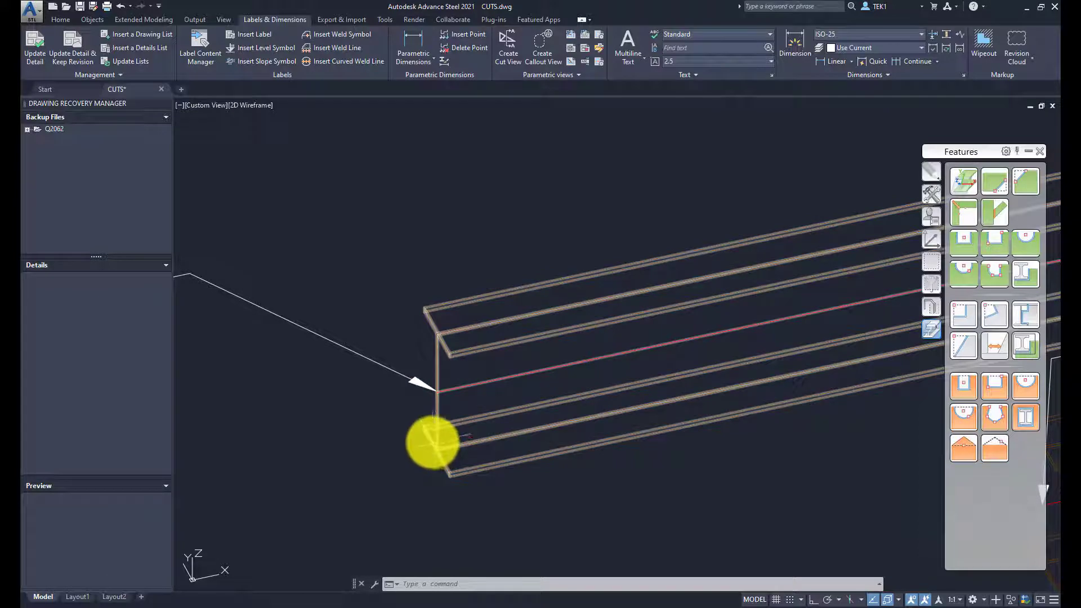
pyautogui.click(960, 320)
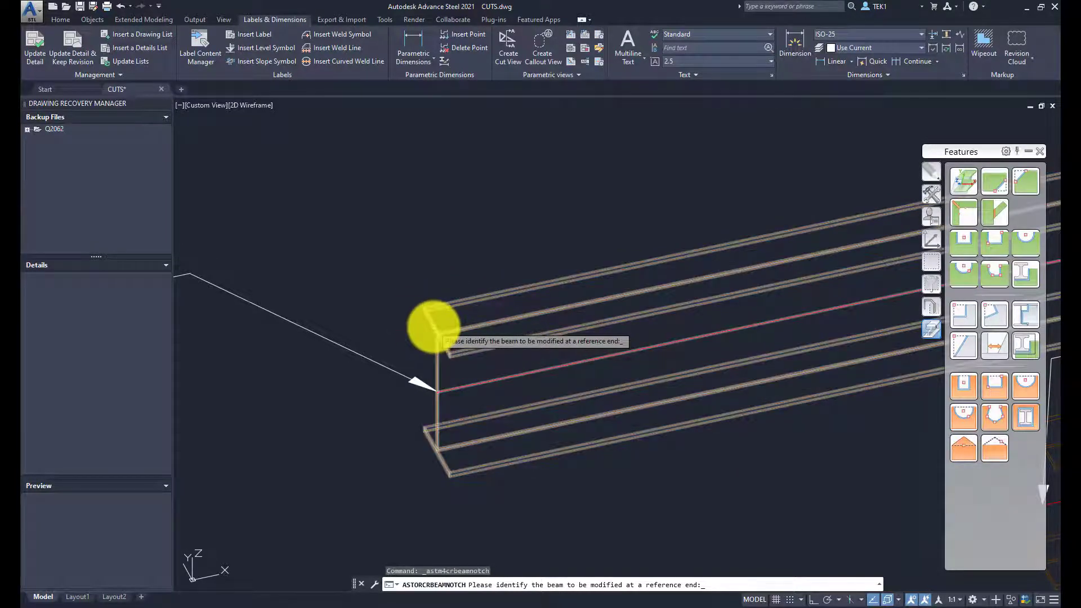
pyautogui.click(434, 328)
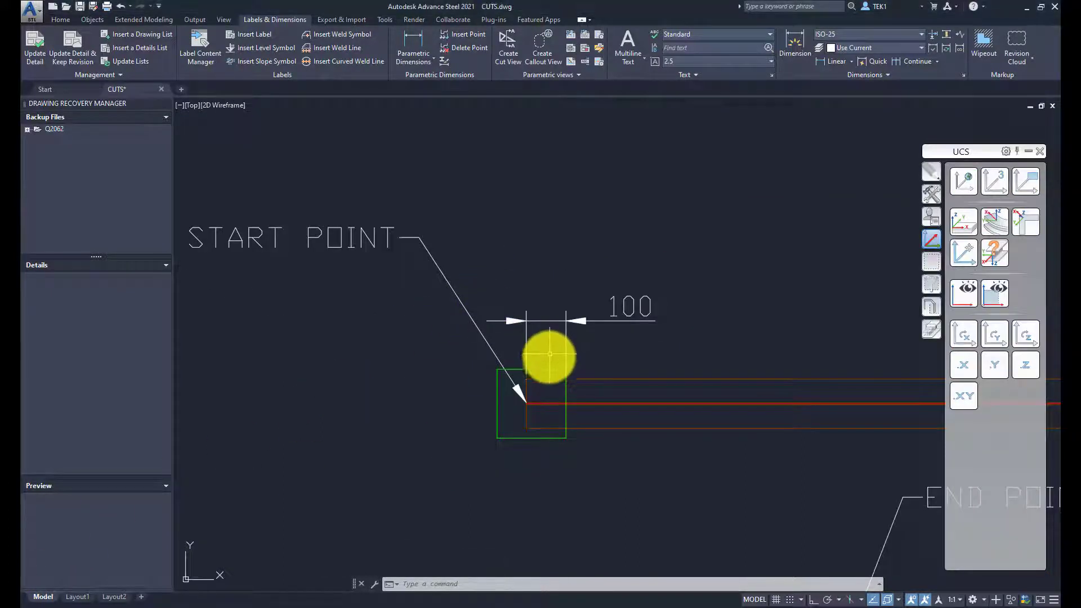
# - Change the notch depth from 20 to 40 in its settings and close them
pyautogui.doubleClick(547, 369)
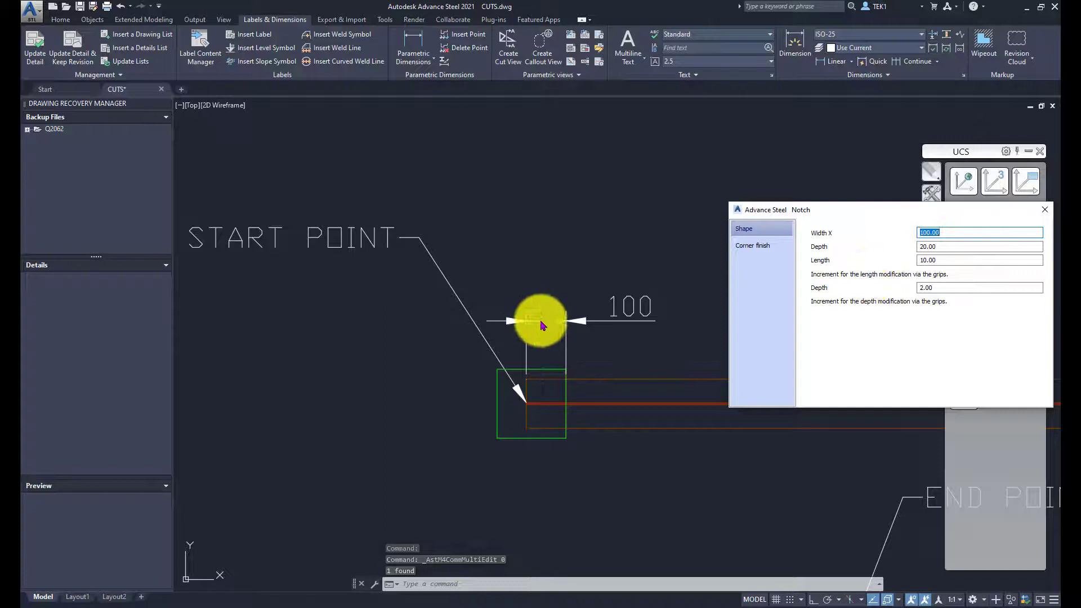
pyautogui.click(581, 306)
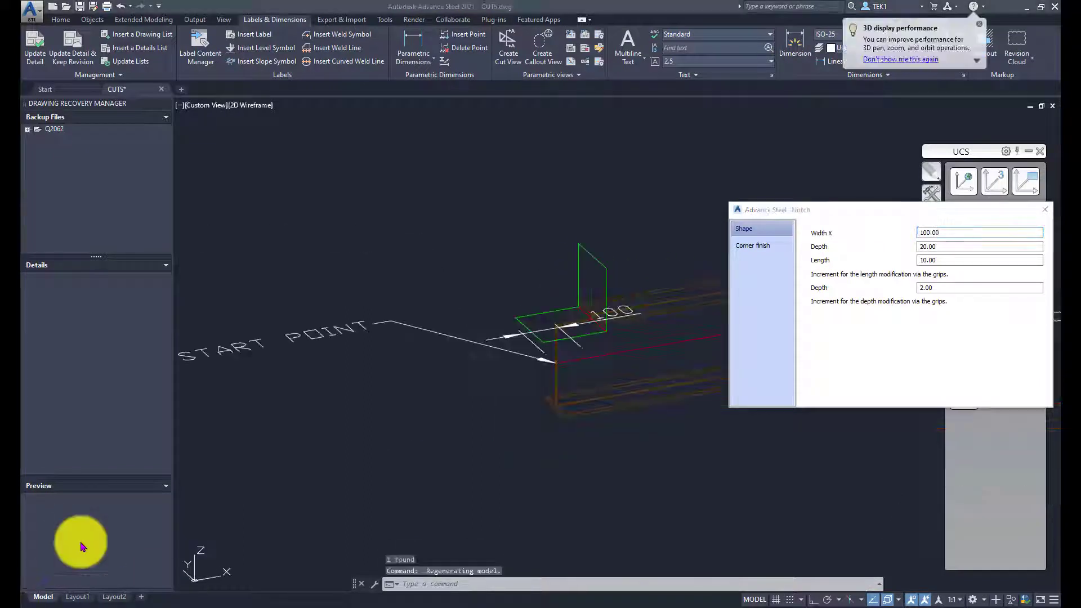
pyautogui.click(941, 260)
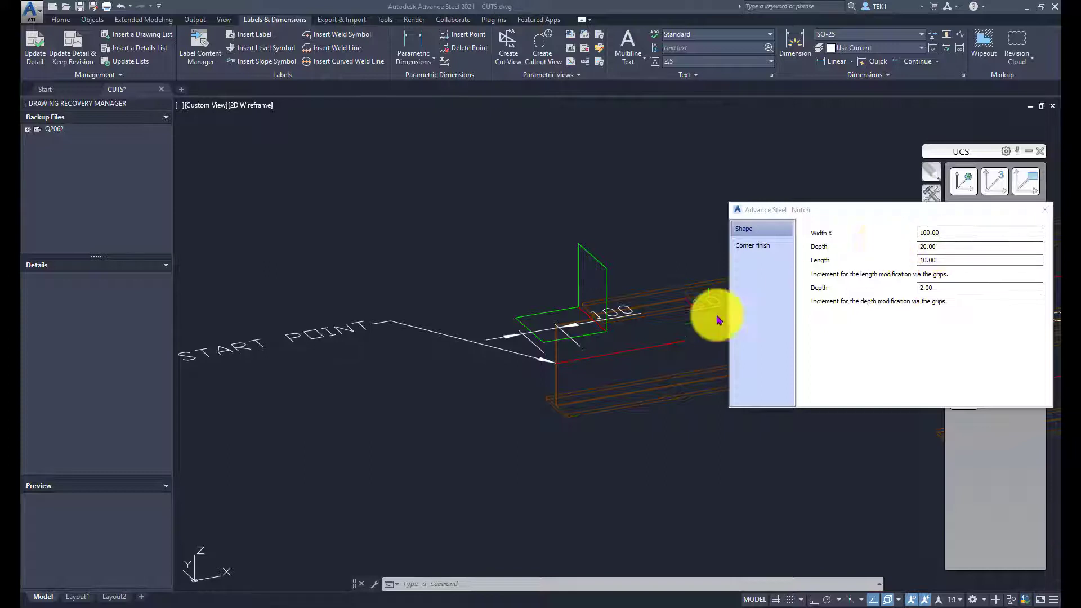
pyautogui.scroll(5, 569, 307)
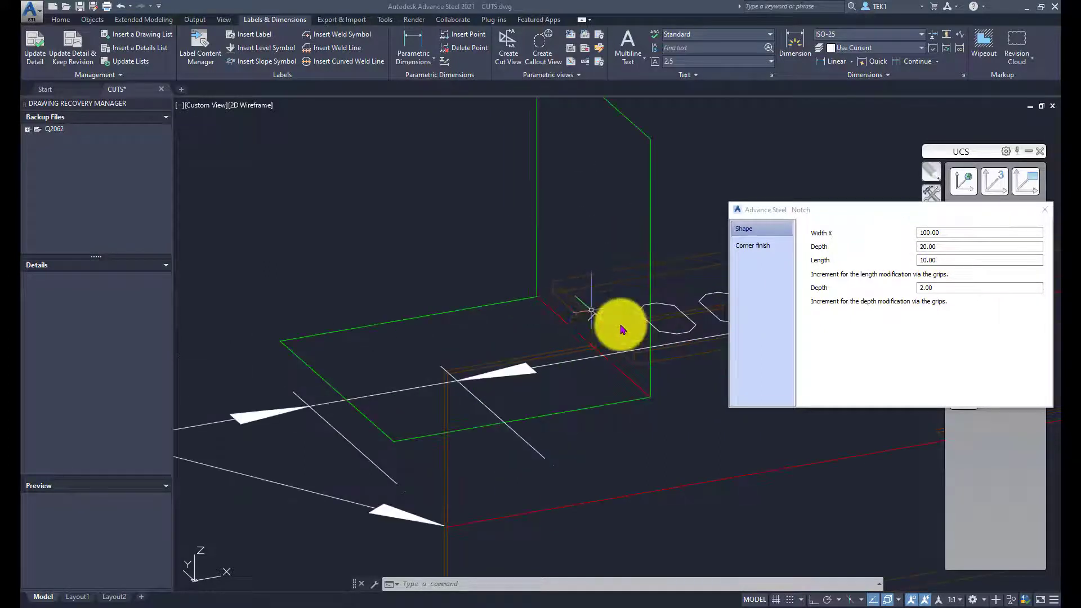
pyautogui.click(889, 250)
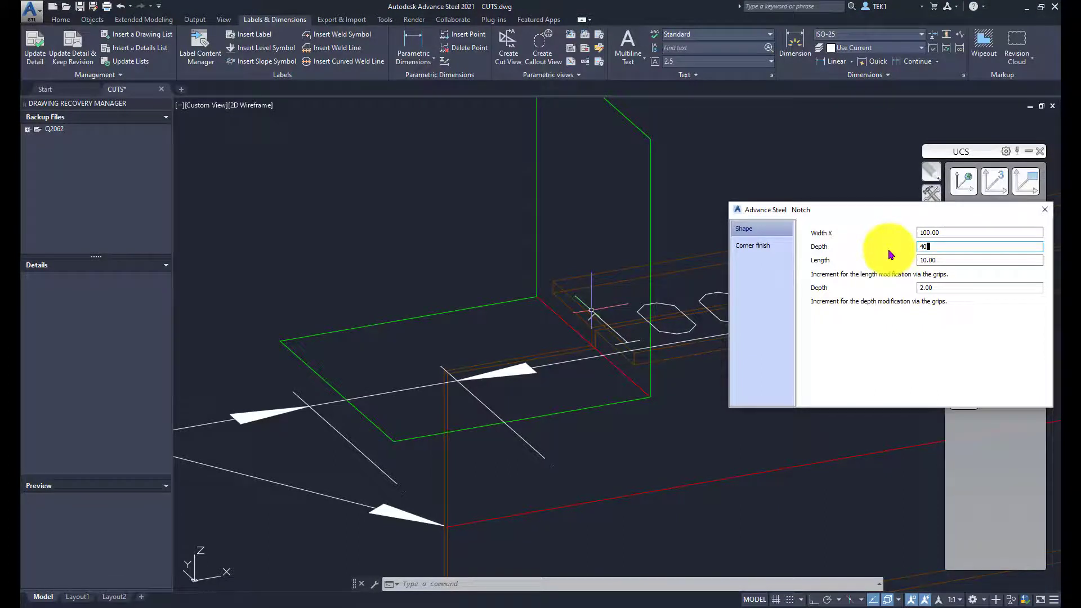
pyautogui.press('Tab')
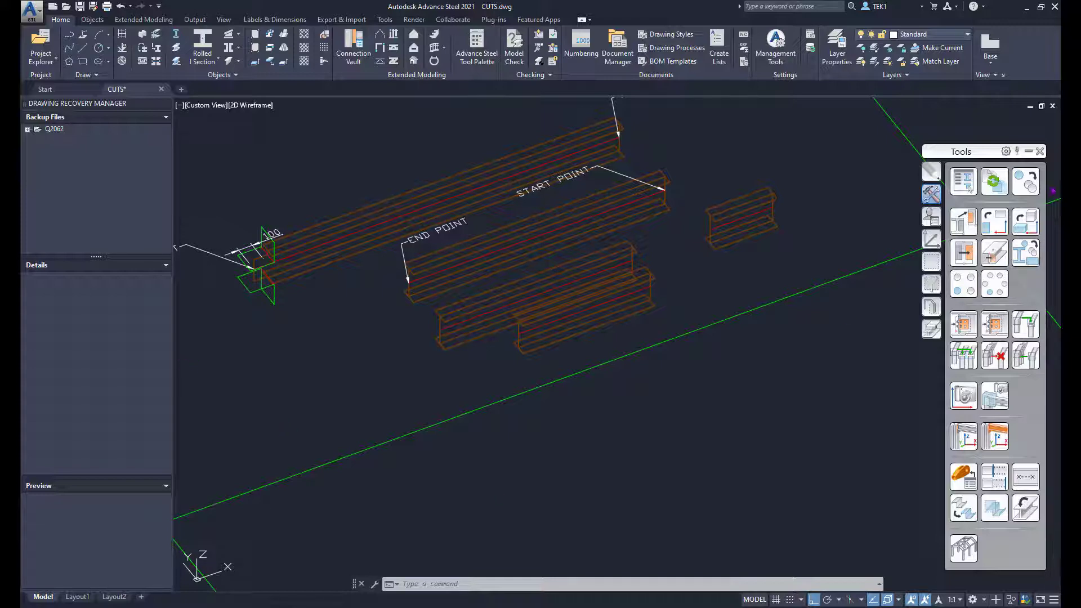
# - Start Transform and Connect with the upper beam's two cuts, using the upper beam as source
pyautogui.click(1034, 254)
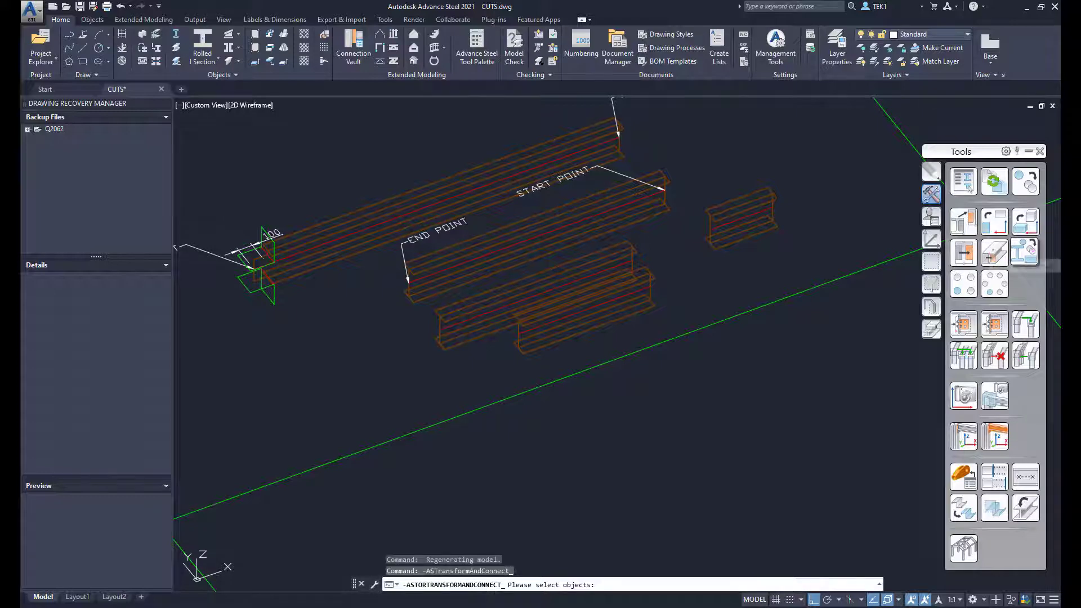
pyautogui.click(252, 291)
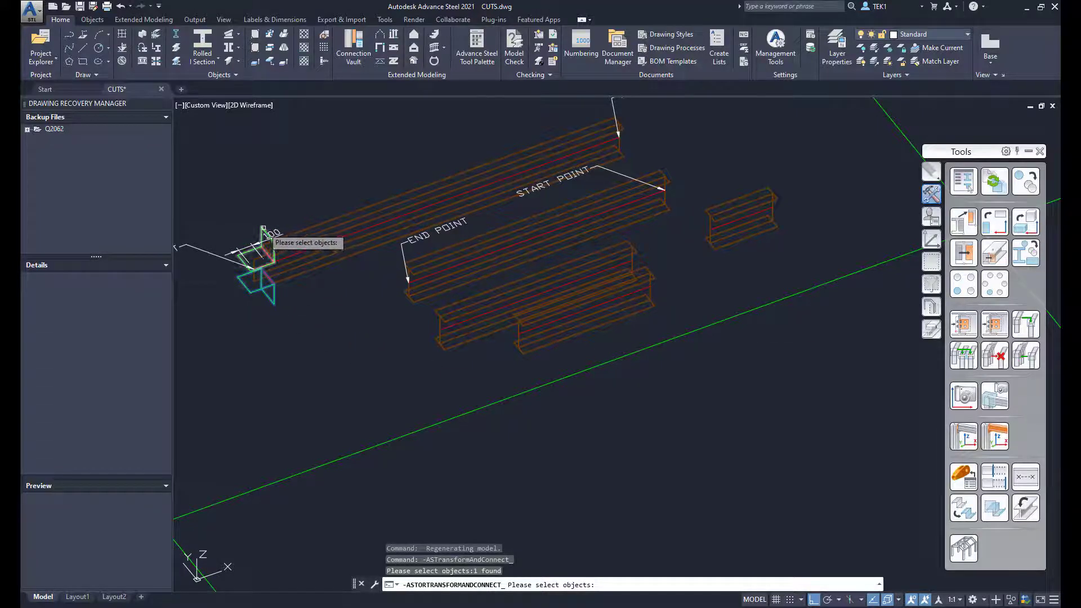
pyautogui.click(263, 228)
pyautogui.press('Return')
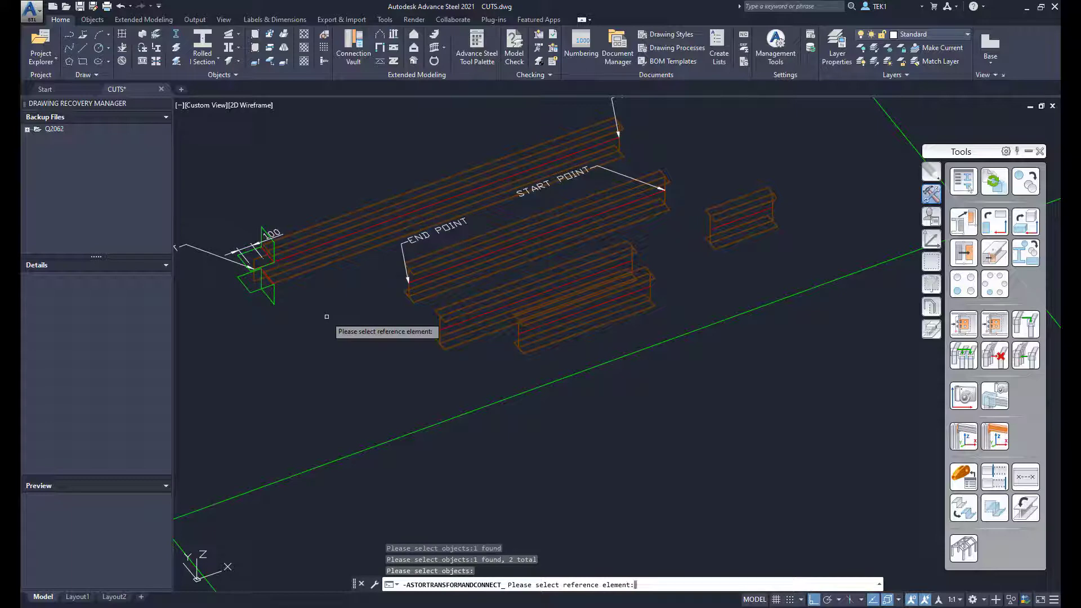
pyautogui.click(323, 266)
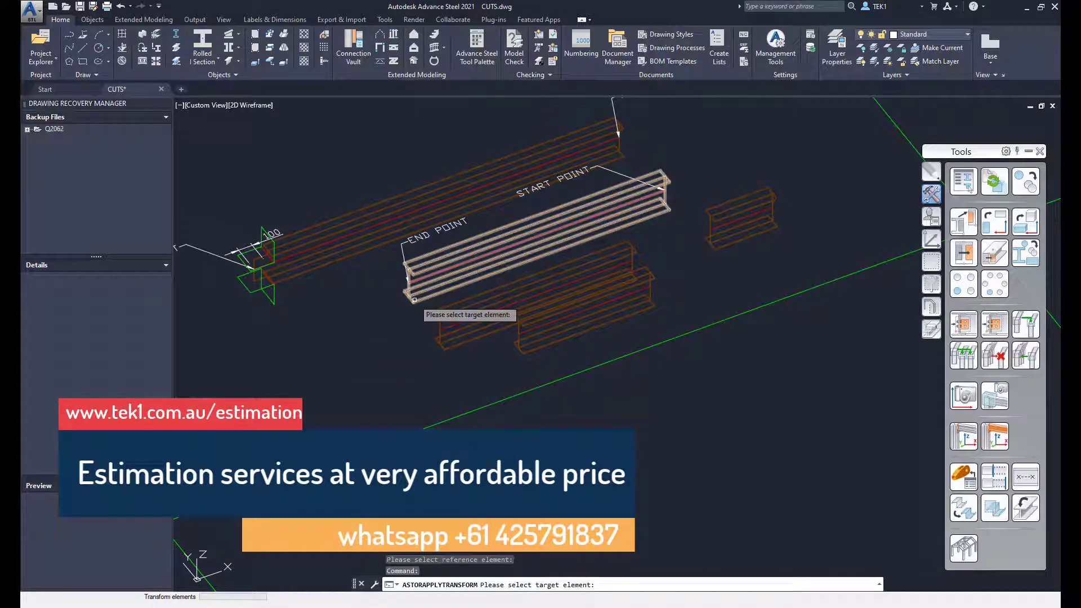
# - Copy the cope onto the middle, lower-left, lower and right-hand beams
pyautogui.click(415, 300)
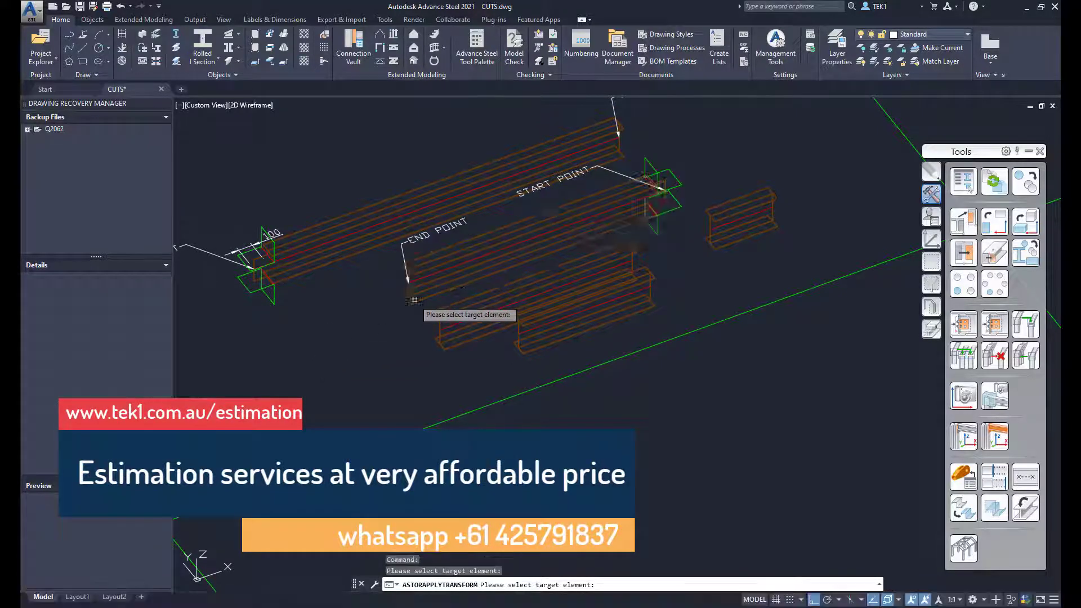
pyautogui.click(485, 347)
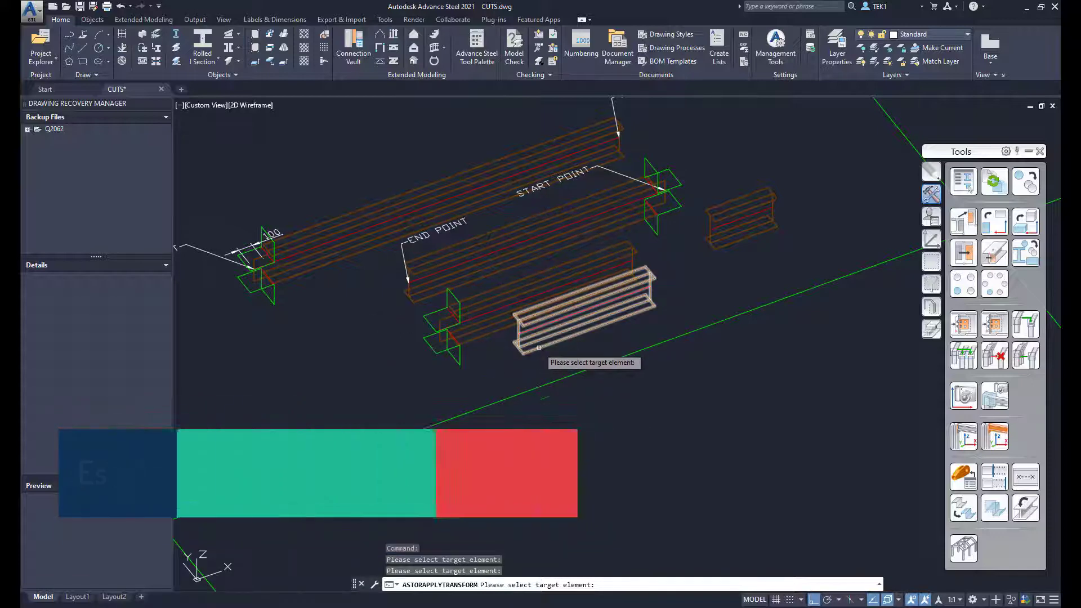
pyautogui.click(539, 347)
pyautogui.click(761, 230)
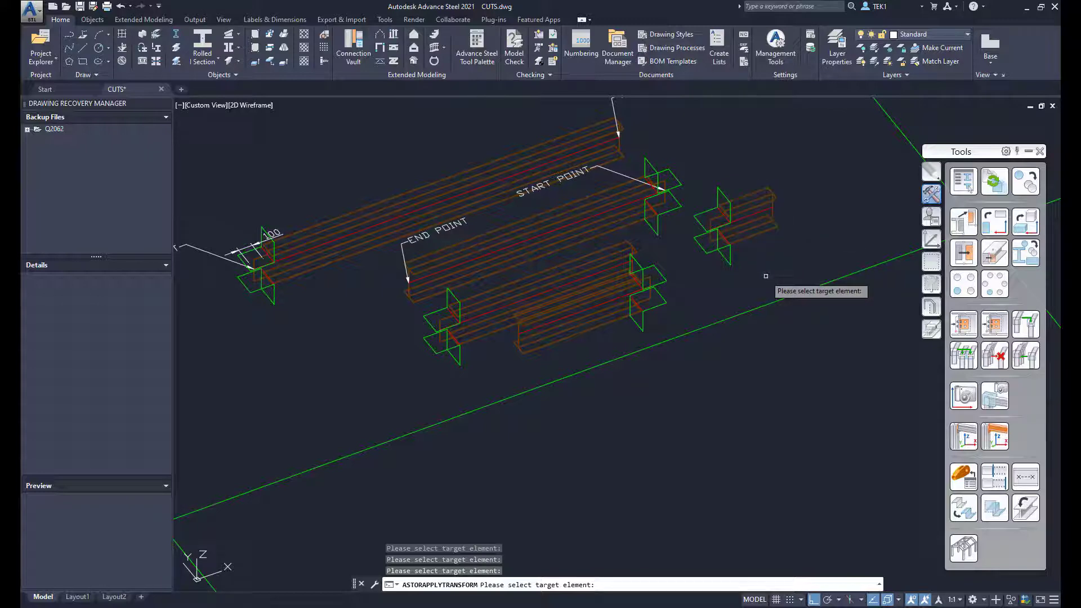
pyautogui.press('Escape')
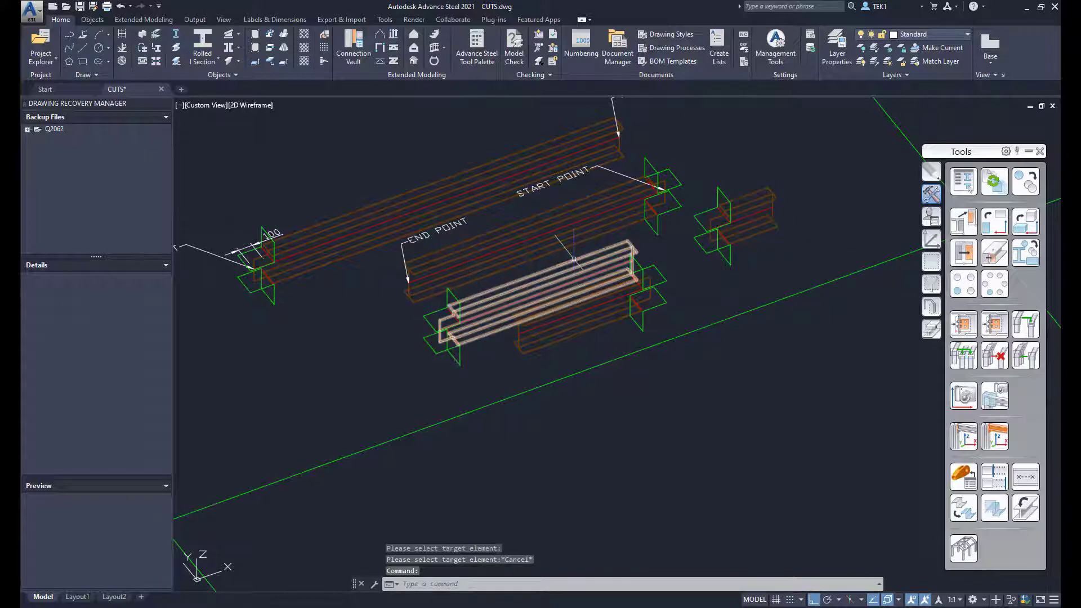
pyautogui.keyDown('shift'); pyautogui.moveTo(519, 326); pyautogui.dragTo(633, 313, button='middle'); pyautogui.keyUp('shift')
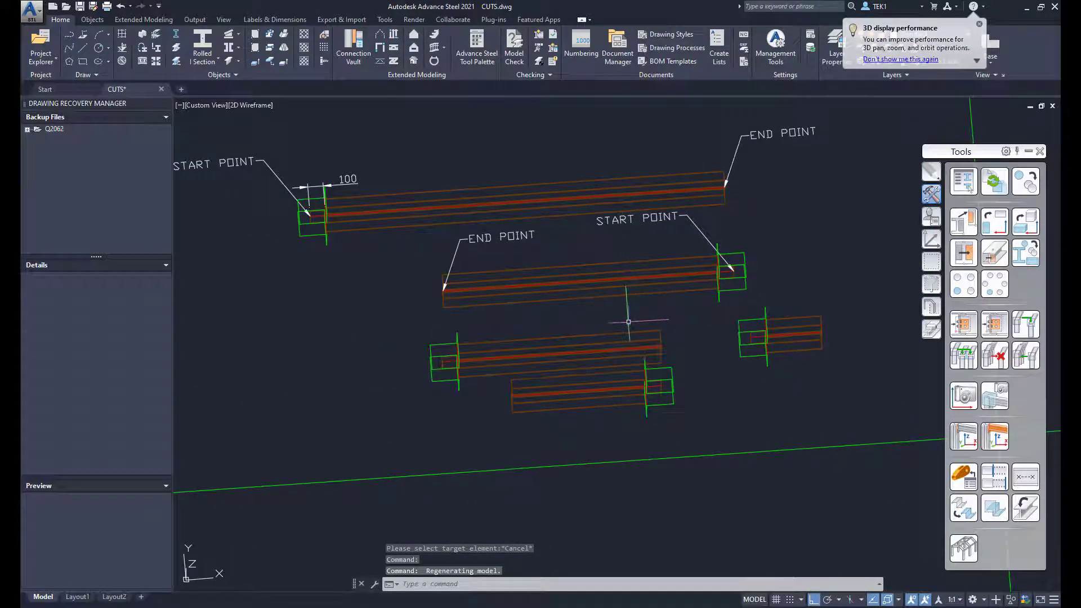
# - Zoom out and tilt the top-down view to check the notches on all five beams
pyautogui.scroll(-2, 623, 309)
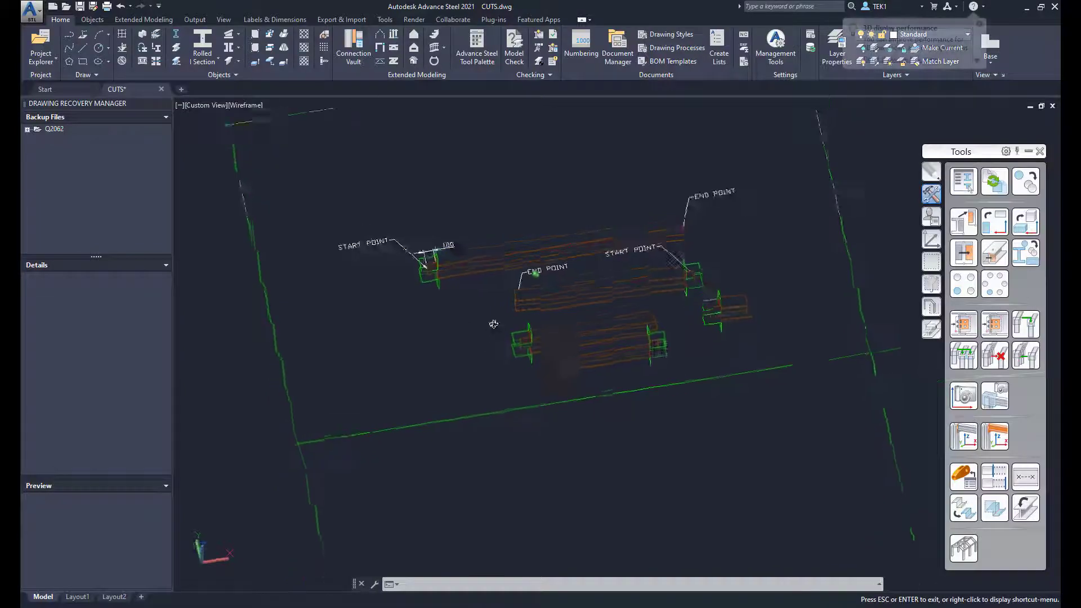
pyautogui.keyDown('shift'); pyautogui.moveTo(494, 324); pyautogui.dragTo(486, 325, button='middle'); pyautogui.keyUp('shift')
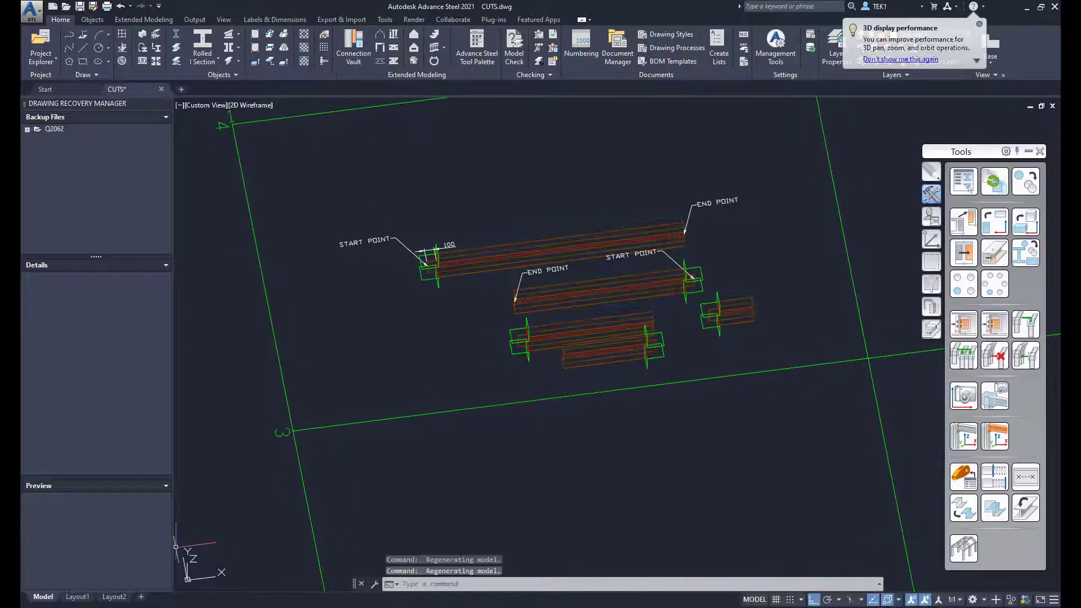